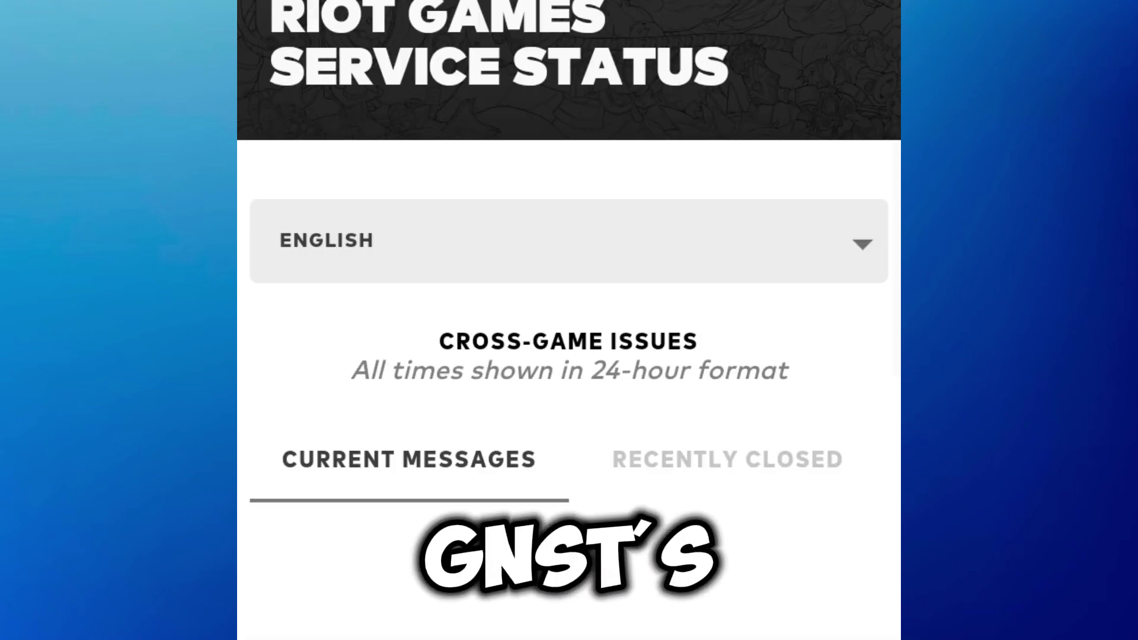
- Check the current cross-game messages on the Riot Games service status page
{"action": "scroll", "coordinate": [569, 320], "scroll_direction": "down", "scroll_amount": 10}
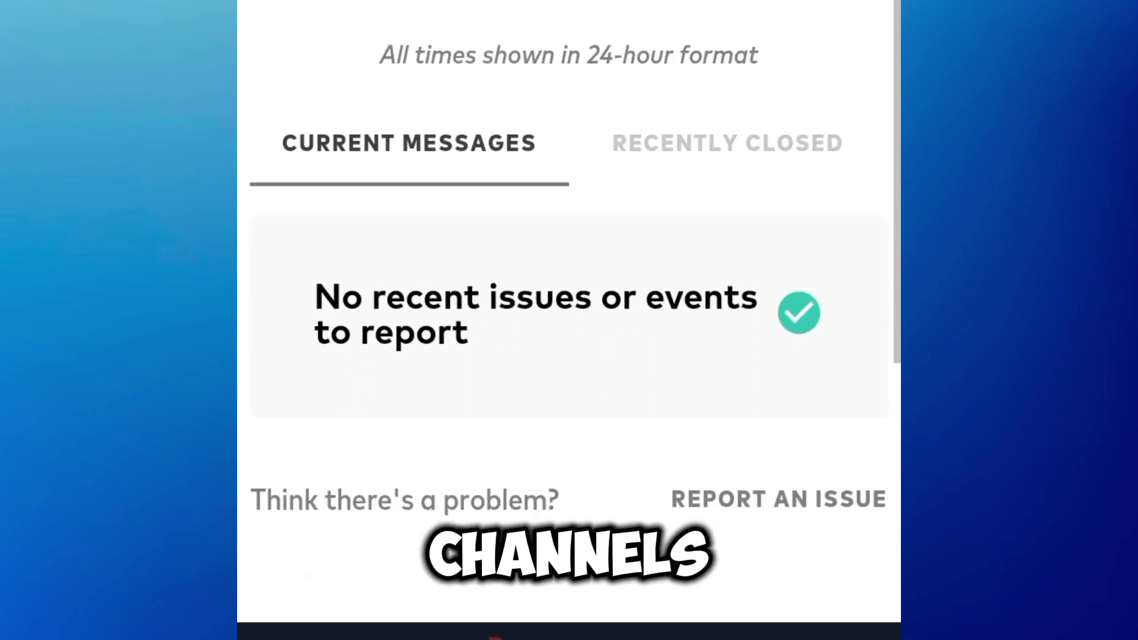
{"action": "scroll", "coordinate": [569, 320], "scroll_direction": "up", "scroll_amount": 3}
{"action": "scroll", "coordinate": [568, 320], "scroll_direction": "up", "scroll_amount": 2}
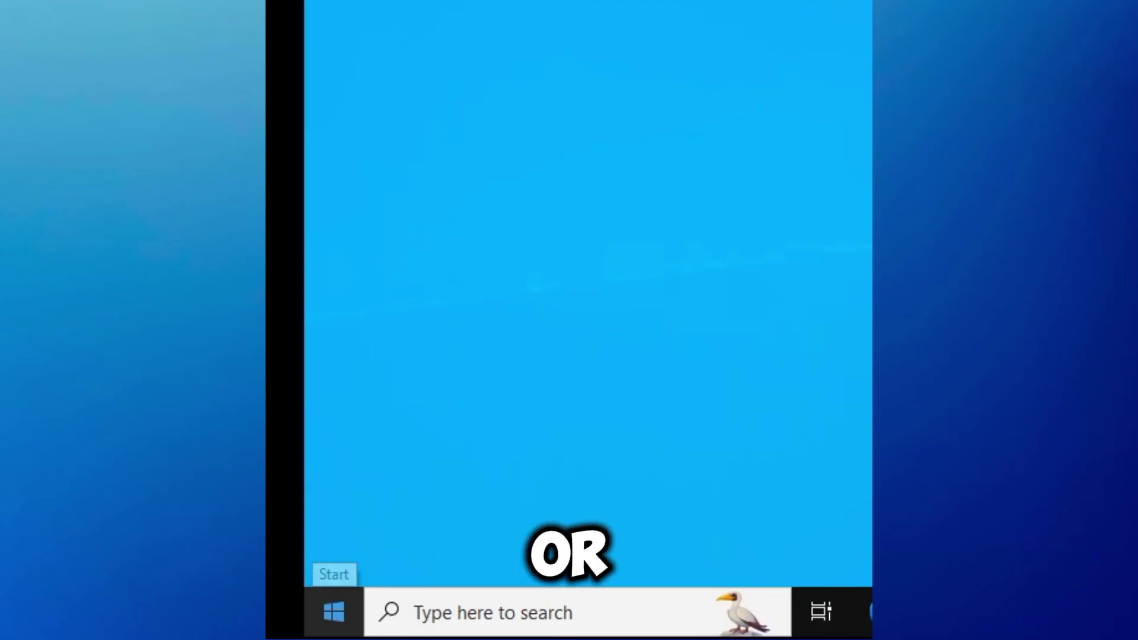
- Open the Windows power options, and open the Ethernet connection's properties from the network status settings
{"action": "left_click", "coordinate": [334, 612]}
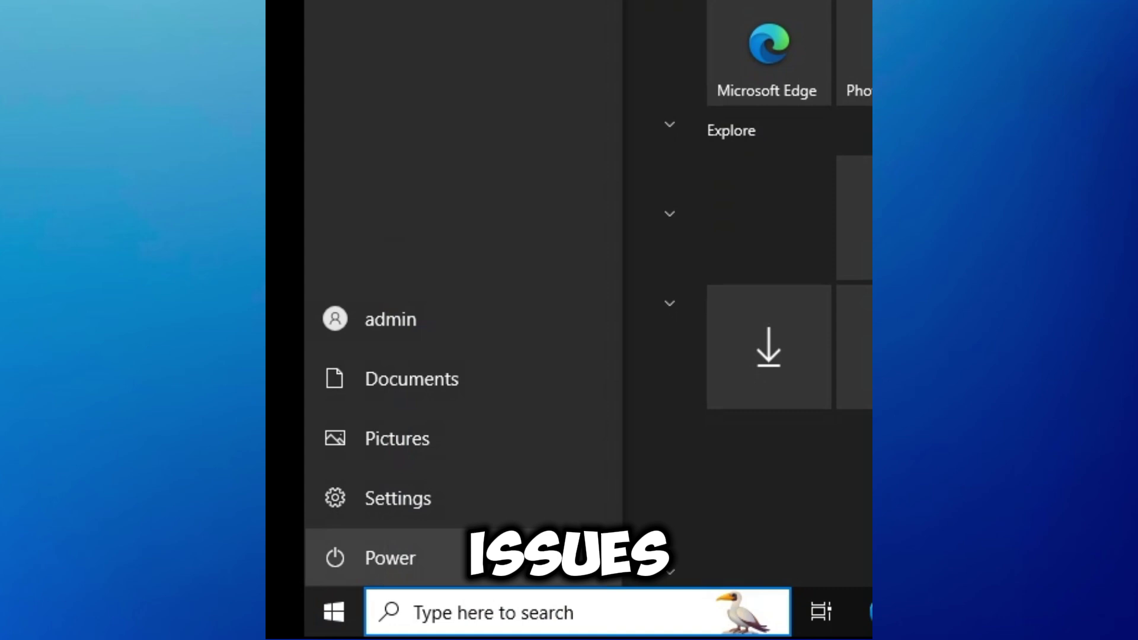
{"action": "left_click", "coordinate": [335, 557]}
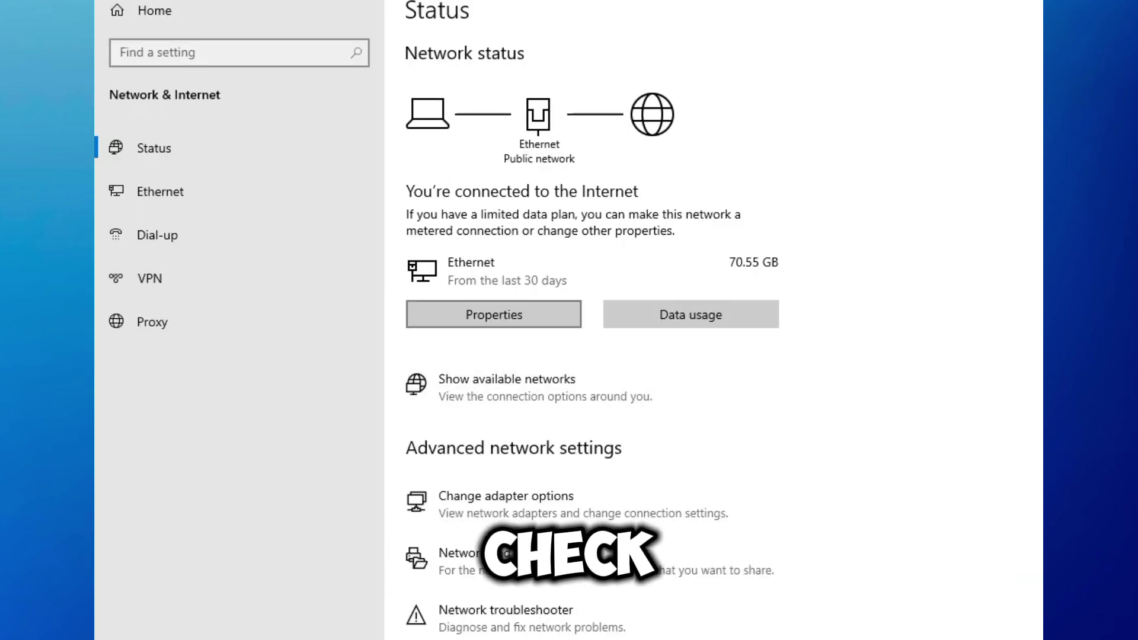
{"action": "left_click", "coordinate": [494, 314]}
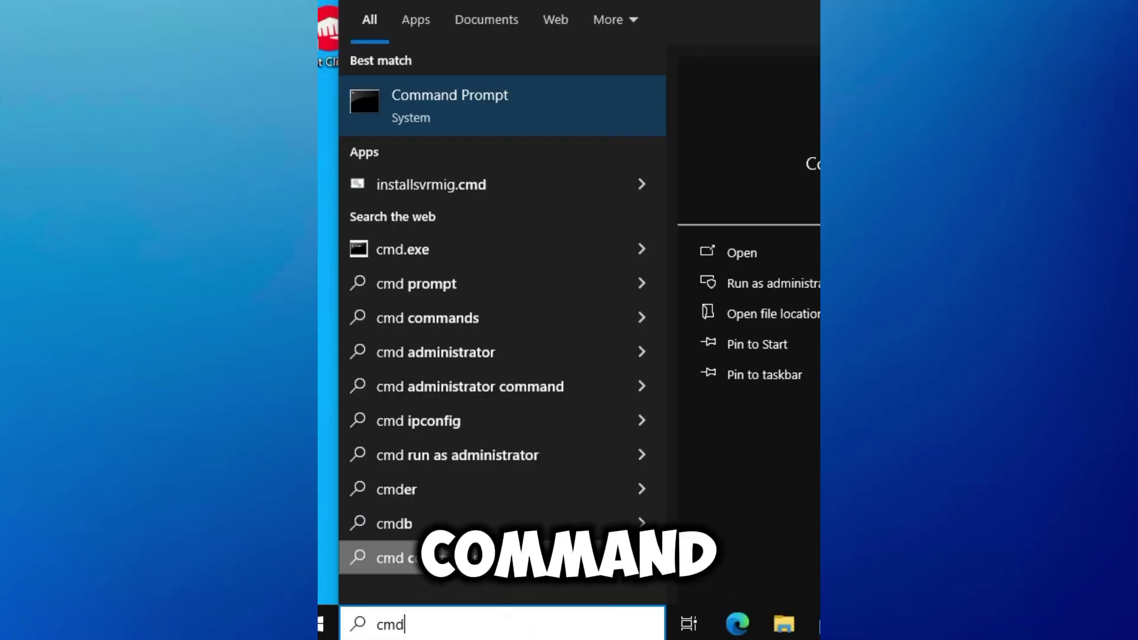
- Run Command Prompt as administrator and flush the DNS cache with ipconfig/flushdns
{"action": "right_click", "coordinate": [573, 99]}
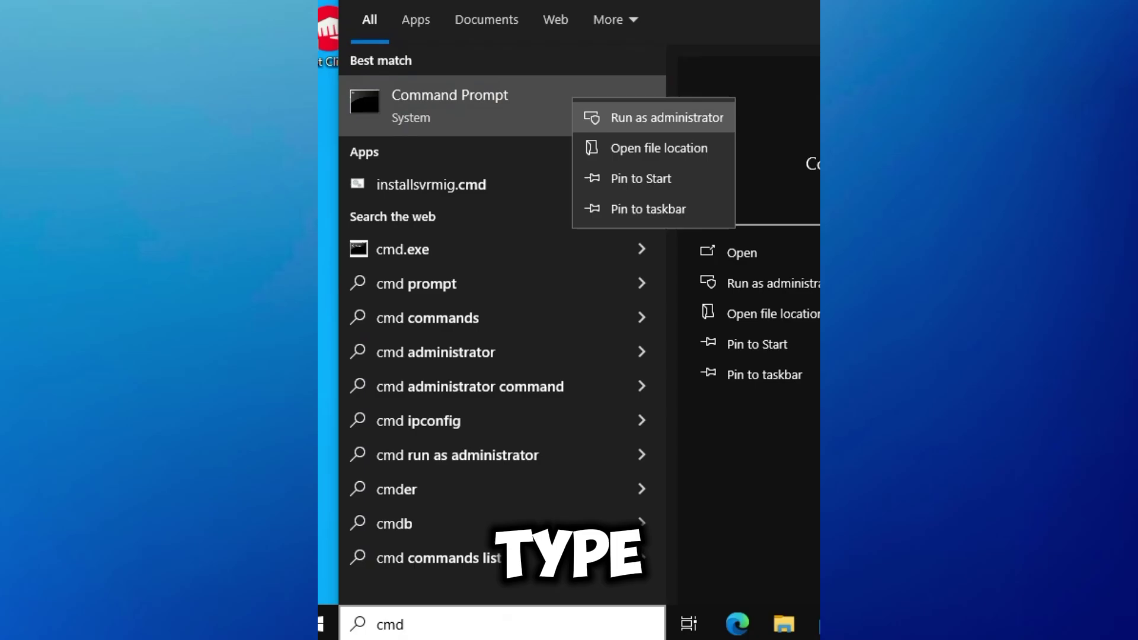
{"action": "left_click", "coordinate": [666, 117]}
{"action": "type", "text": "ipconfig/f"}
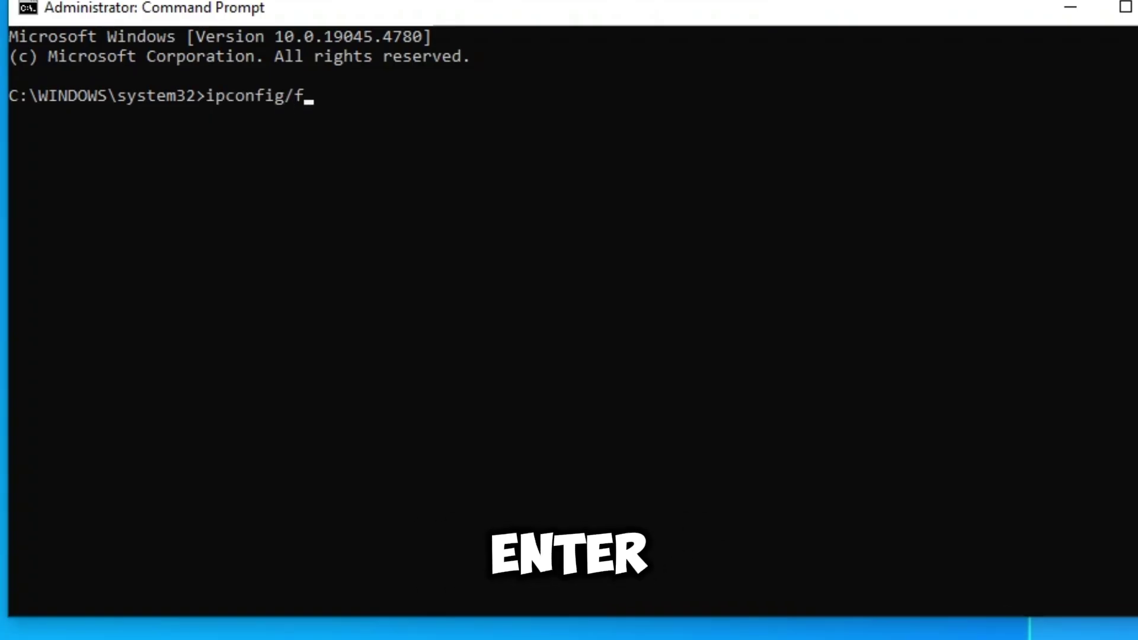
{"action": "type", "text": "lushdns"}
{"action": "key", "text": "Return"}
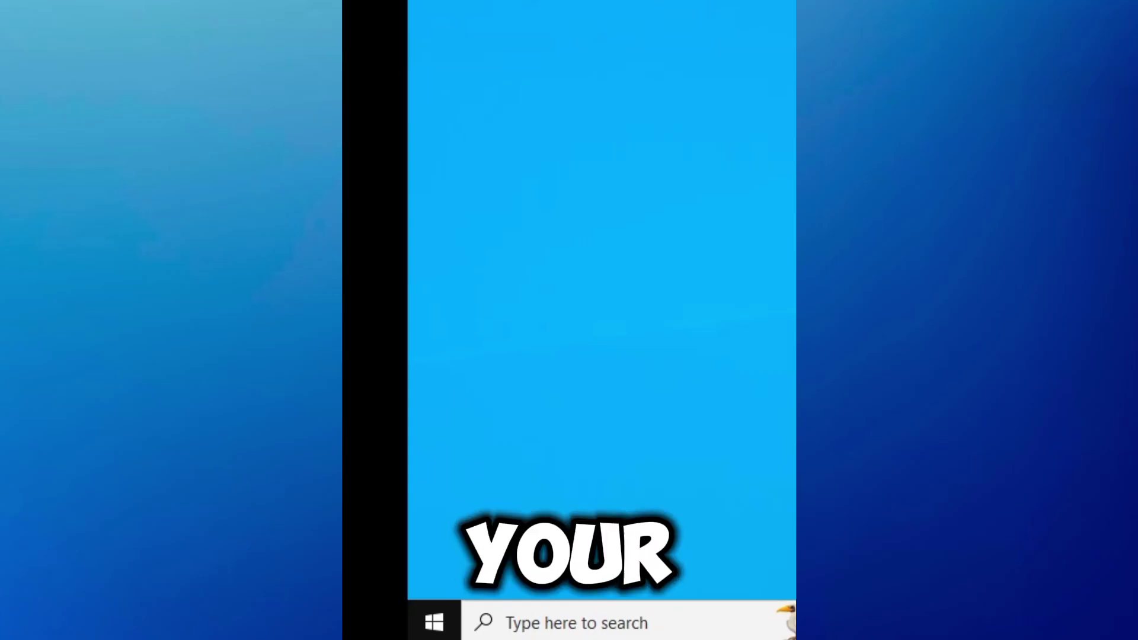
- Update the Realtek PCIe GbE Family Controller network adapter in Device Manager by searching automatically for drivers
{"action": "key", "text": "super+x"}
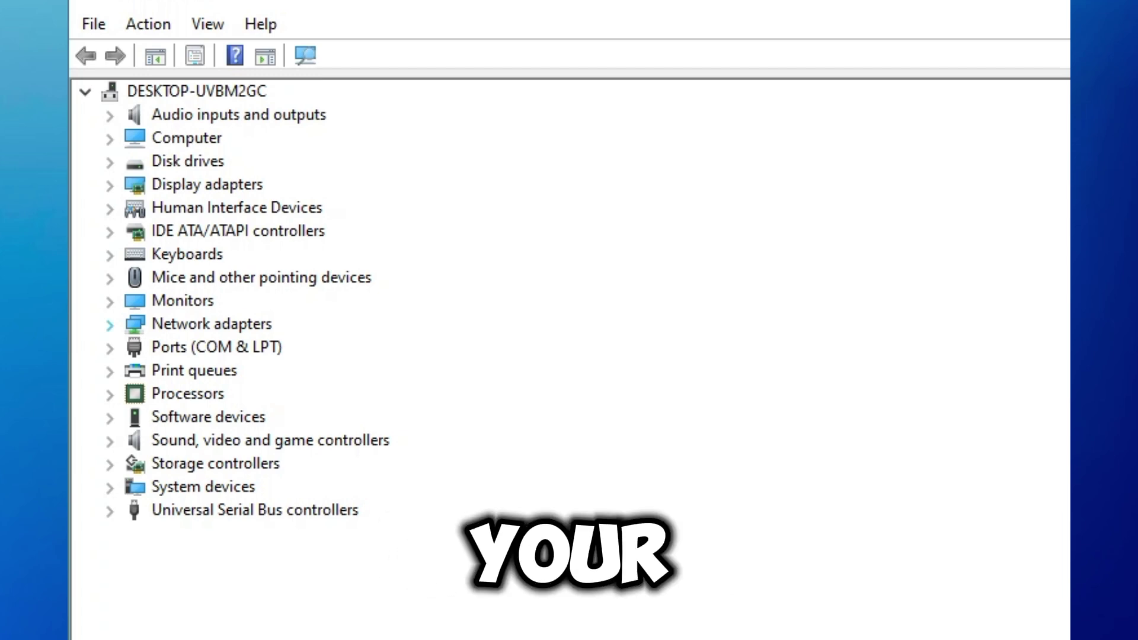
{"action": "left_click", "coordinate": [110, 325]}
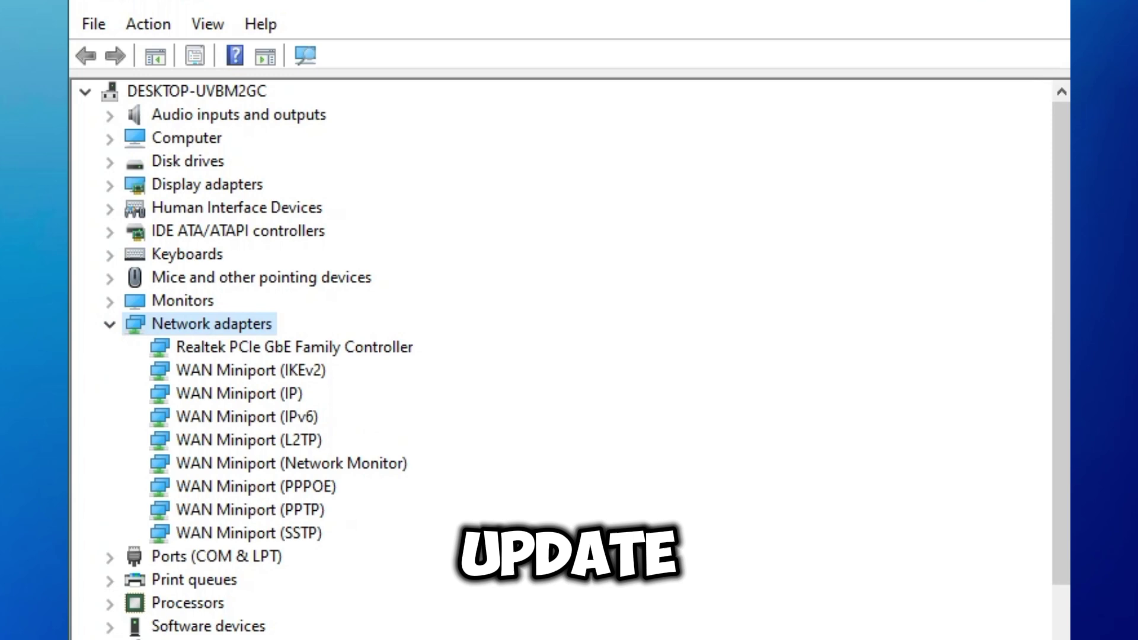
{"action": "left_click", "coordinate": [293, 347]}
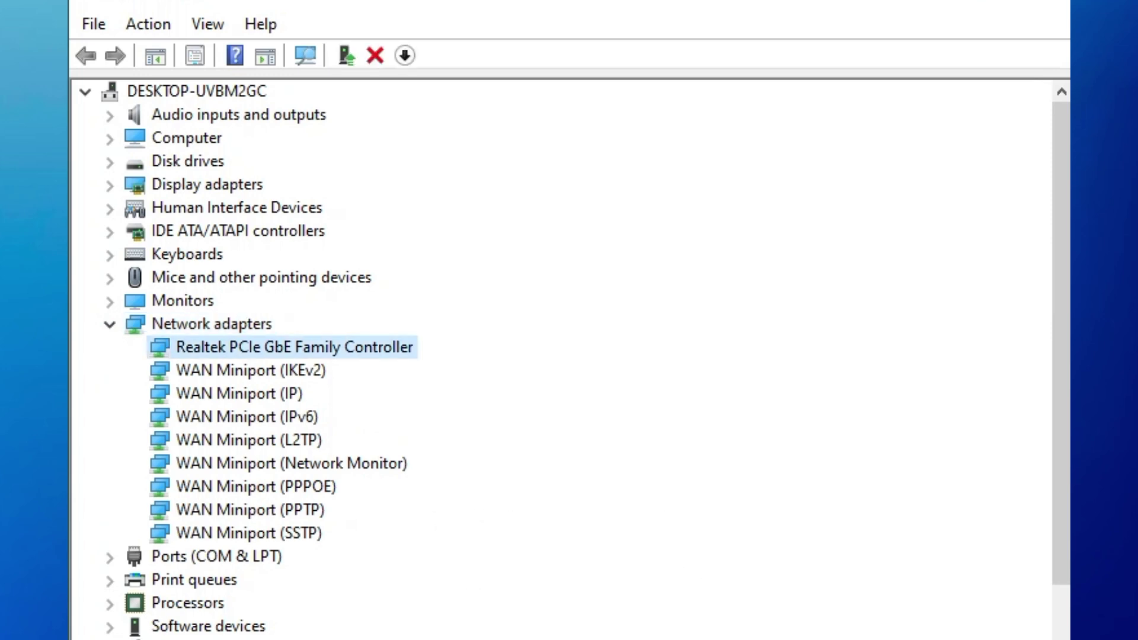
{"action": "right_click", "coordinate": [237, 347]}
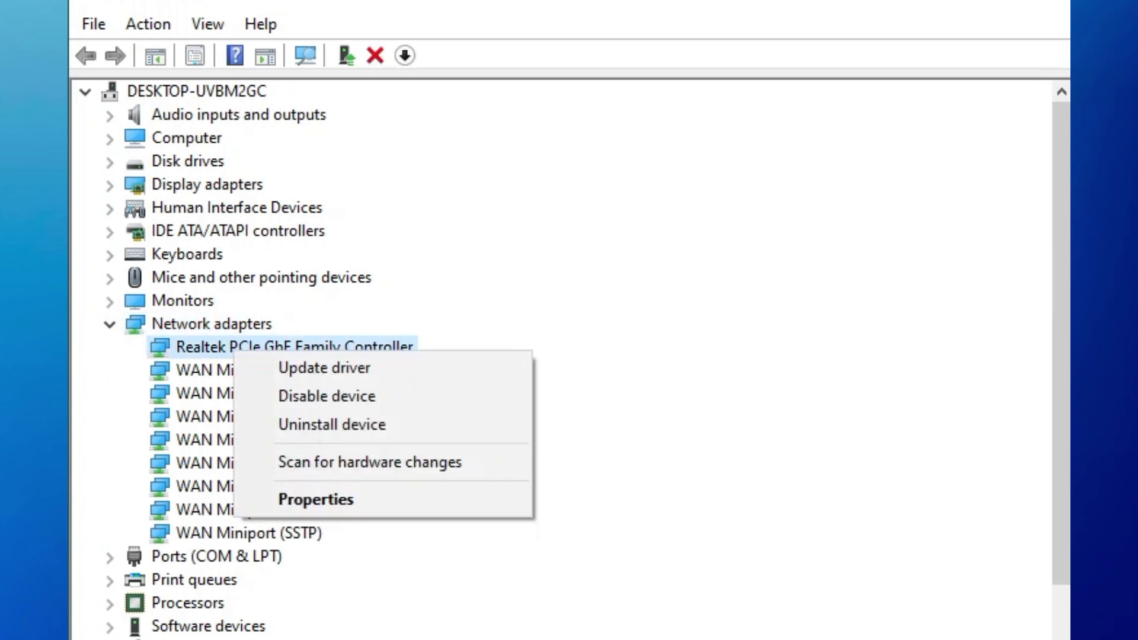
{"action": "left_click", "coordinate": [332, 365]}
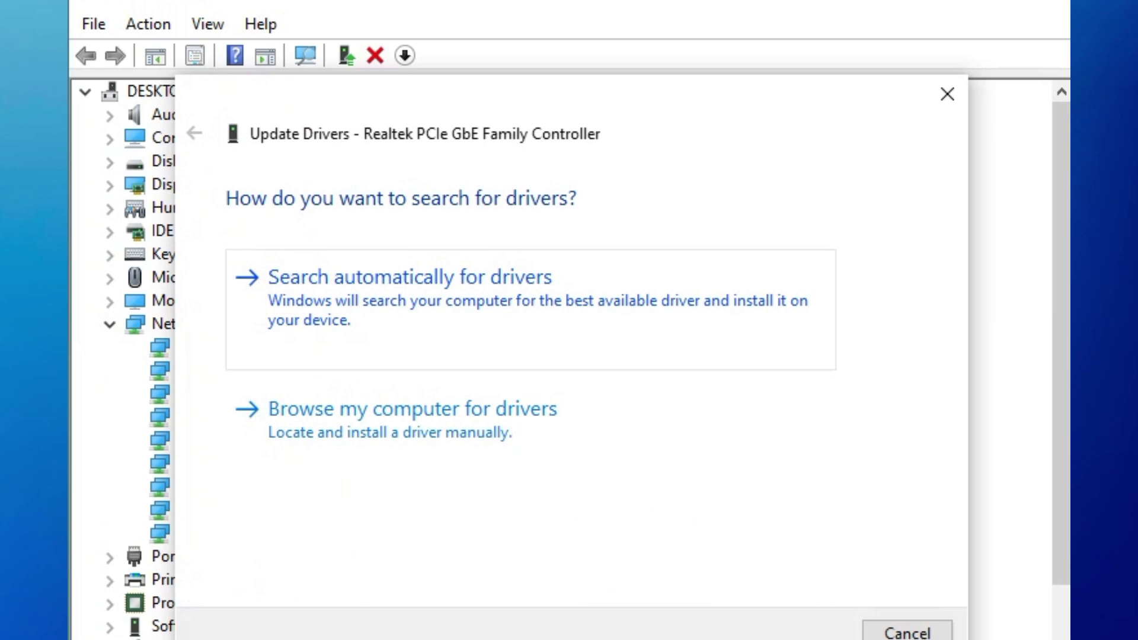
{"action": "left_click", "coordinate": [409, 277]}
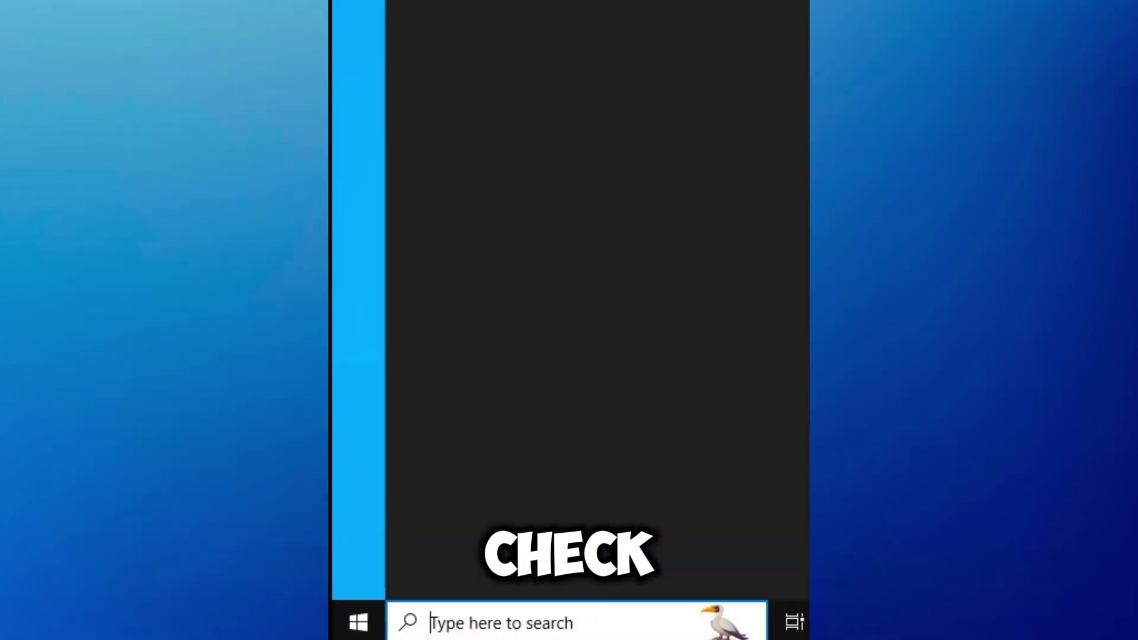
- Search Windows for the firewall, open Windows Defender Firewall's allowed apps for changing and locate the Riot Client entries
{"action": "type", "text": "fire"}
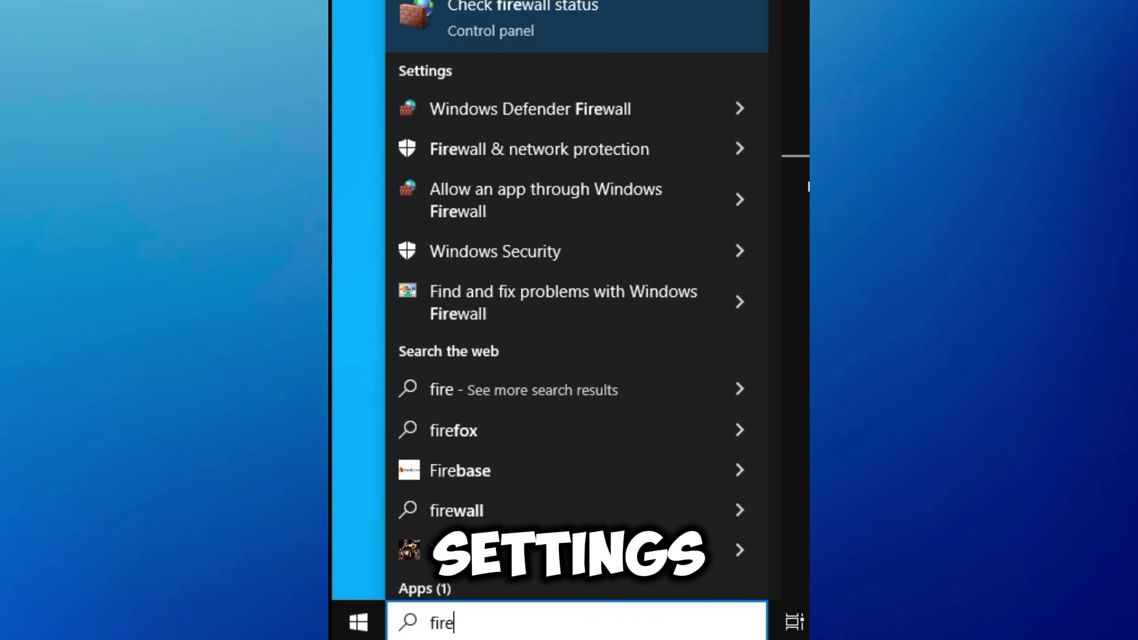
{"action": "type", "text": "wall"}
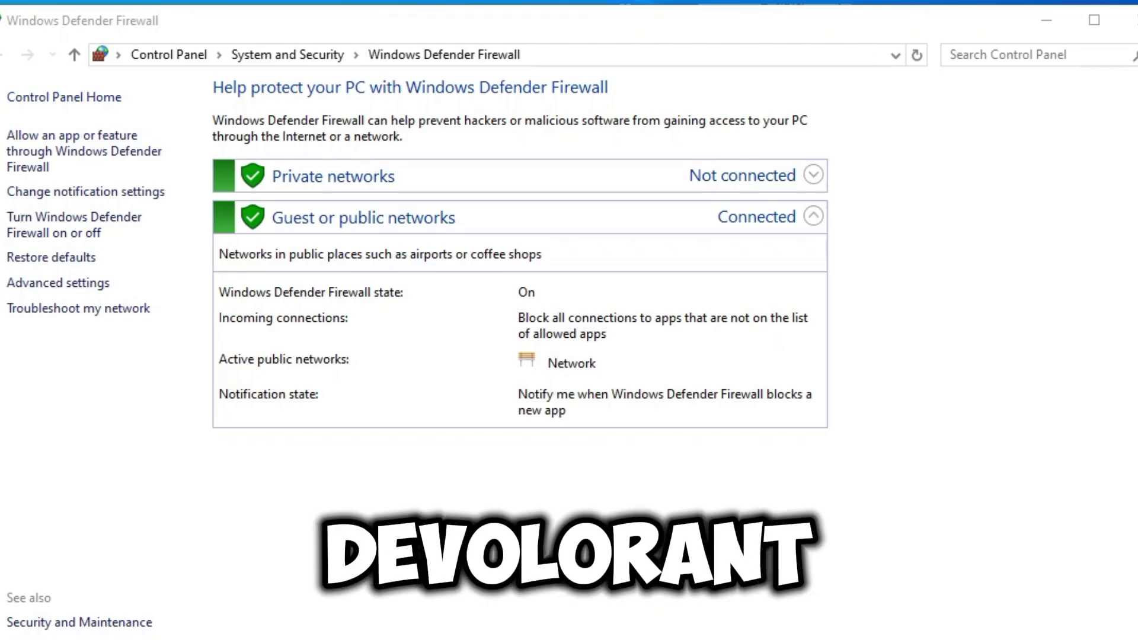
{"action": "scroll", "coordinate": [562, 355], "scroll_direction": "down", "scroll_amount": 5}
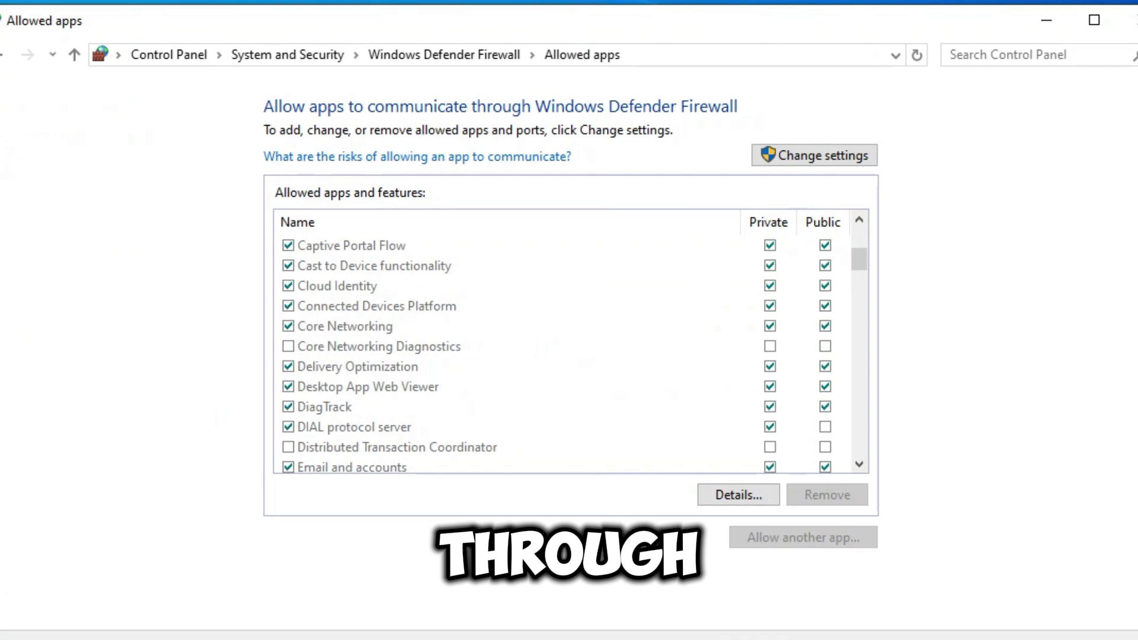
{"action": "scroll", "coordinate": [563, 356], "scroll_direction": "down", "scroll_amount": 12}
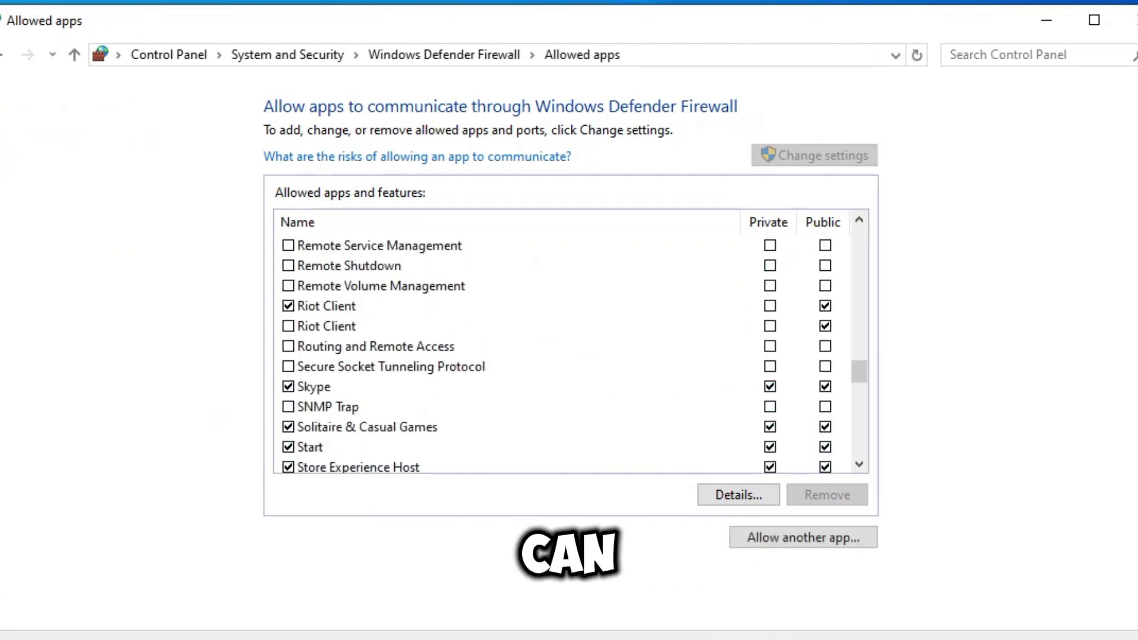
- Start allowing another app through the firewall and browse to the root of Local Disk (C:)
{"action": "left_click", "coordinate": [802, 537]}
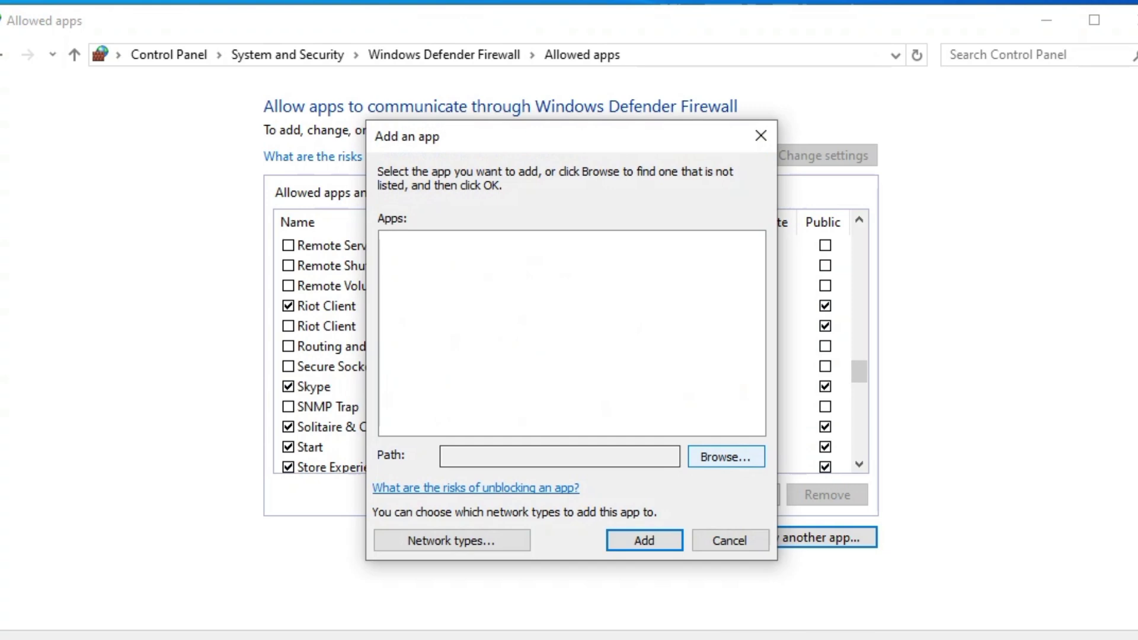
{"action": "left_click", "coordinate": [725, 457]}
{"action": "left_click", "coordinate": [726, 456]}
{"action": "left_click", "coordinate": [335, 77]}
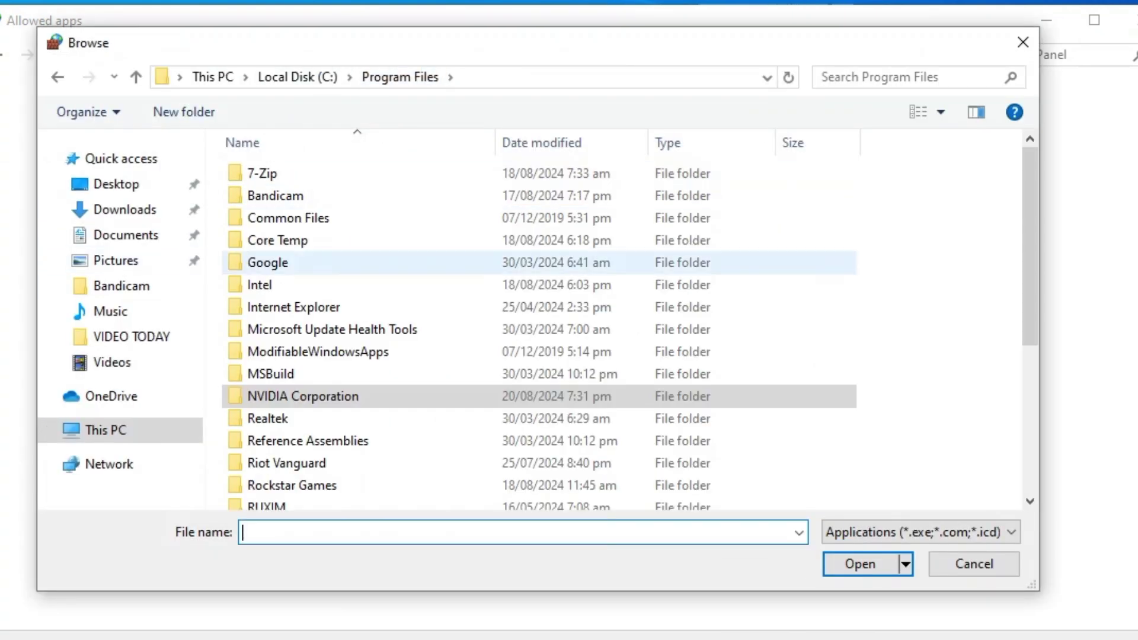
{"action": "scroll", "coordinate": [308, 342], "scroll_direction": "down", "scroll_amount": 2}
{"action": "scroll", "coordinate": [355, 364], "scroll_direction": "down", "scroll_amount": 3}
{"action": "left_click", "coordinate": [297, 76]}
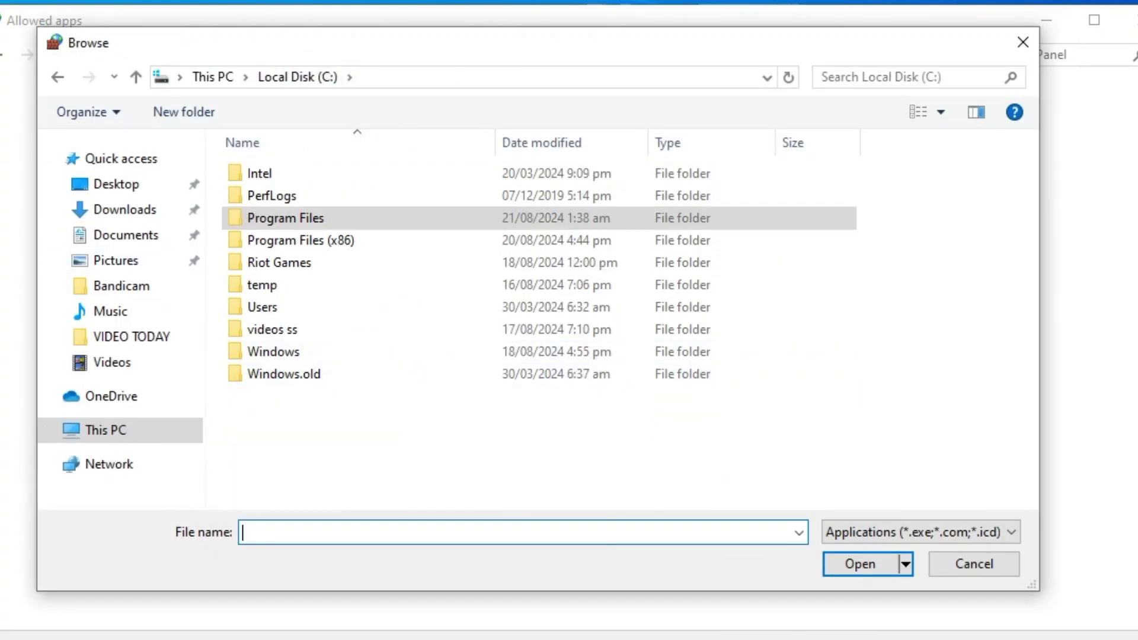
- Choose the VALORANT application in Riot Games\VALORANT\live and add it to the firewall's allowed apps
{"action": "double_click", "coordinate": [294, 262]}
{"action": "double_click", "coordinate": [284, 195]}
{"action": "left_click", "coordinate": [278, 173]}
{"action": "double_click", "coordinate": [258, 173]}
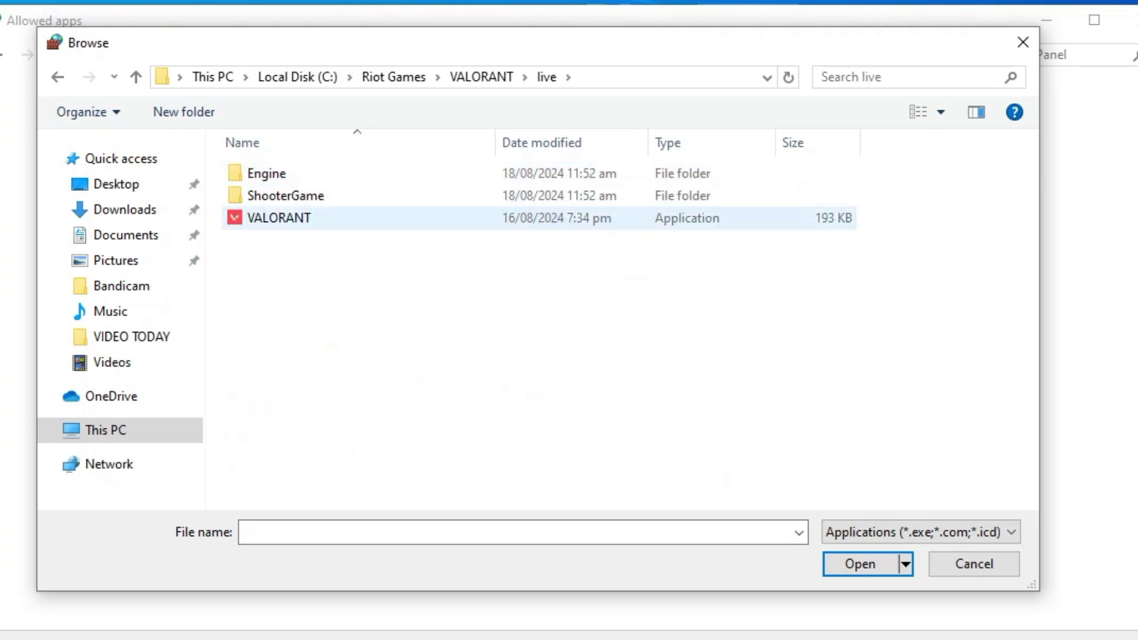
{"action": "double_click", "coordinate": [266, 219]}
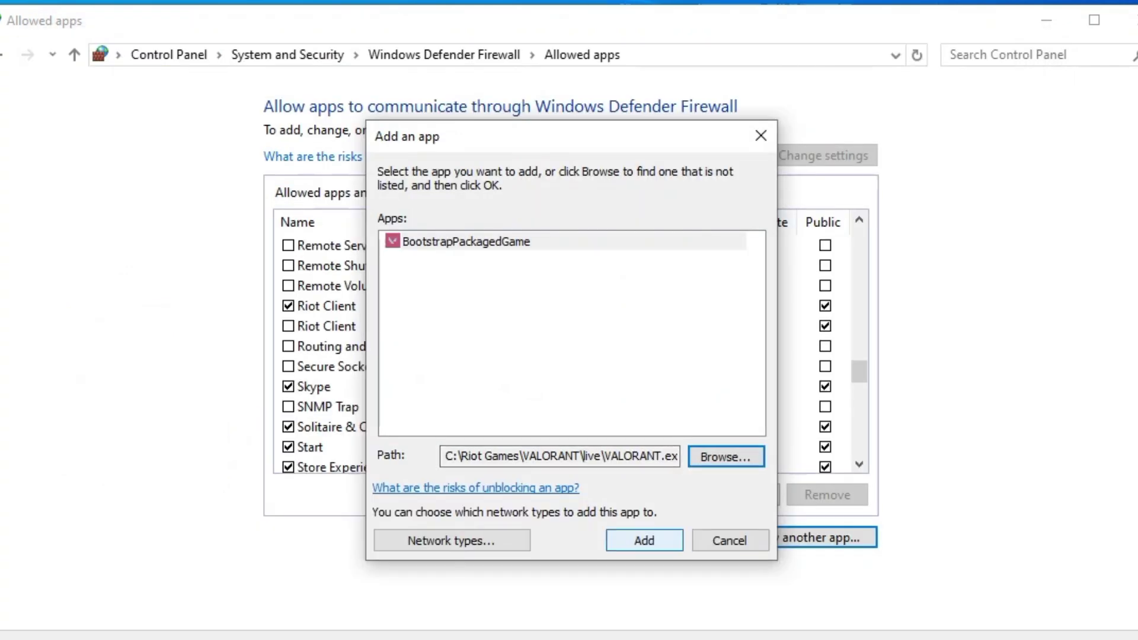
{"action": "left_click", "coordinate": [644, 540]}
{"action": "scroll", "coordinate": [563, 355], "scroll_direction": "down", "scroll_amount": 15}
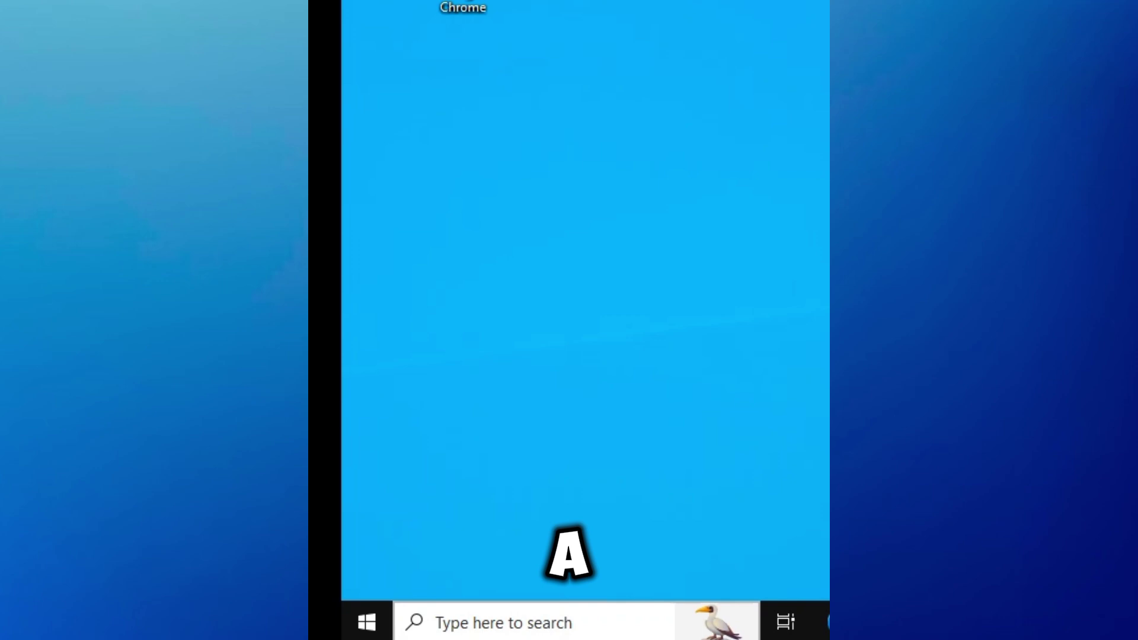
- Search Windows for the network settings and open the VPN page of Network & Internet
{"action": "left_click", "coordinate": [503, 622]}
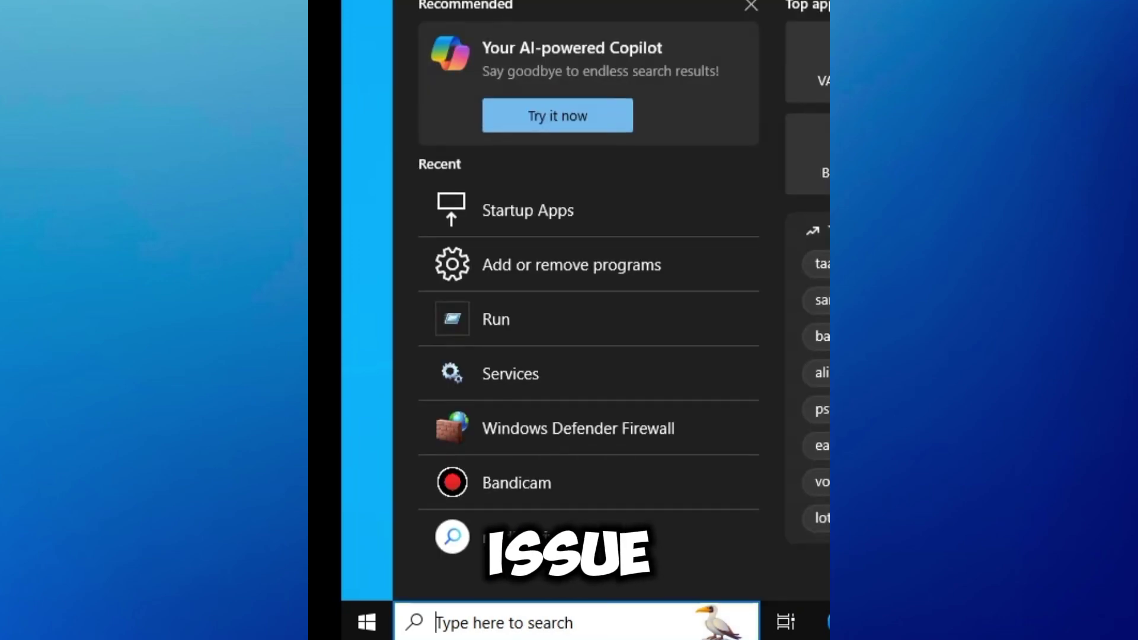
{"action": "type", "text": "netwo"}
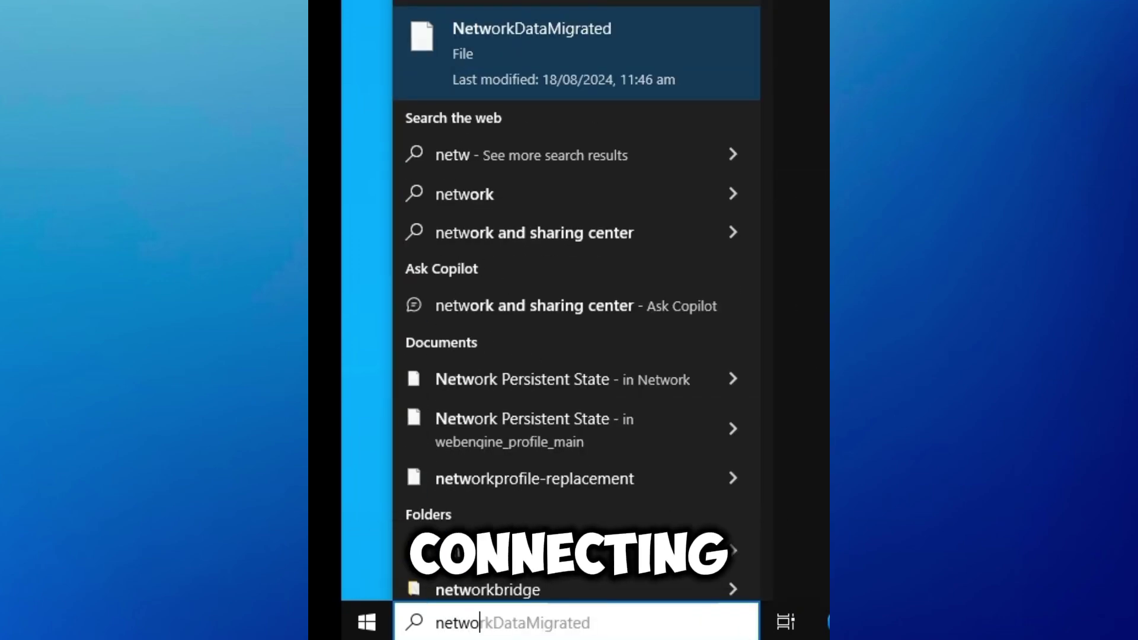
{"action": "type", "text": "rk"}
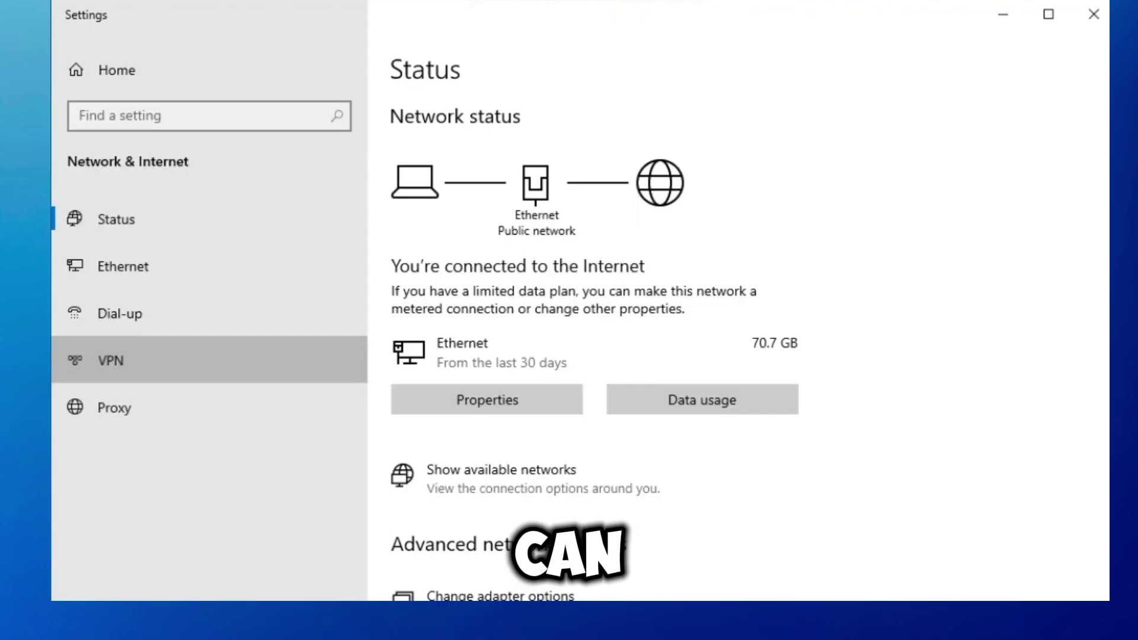
{"action": "left_click", "coordinate": [112, 361]}
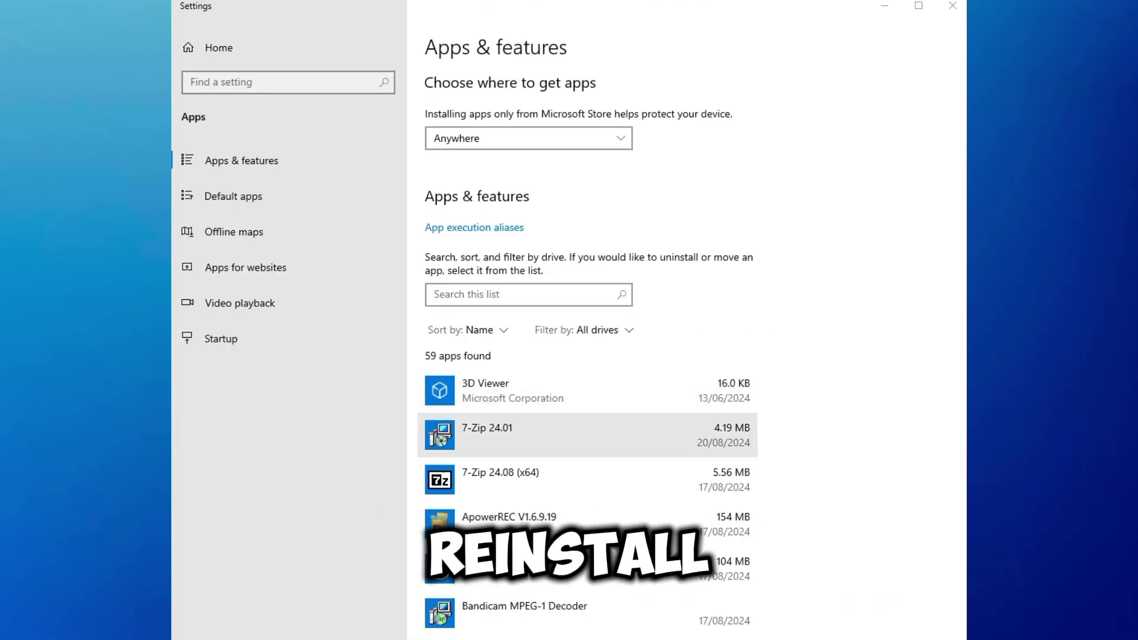
- Select VALORANT in the installed apps list for uninstalling, and open the Windows power options
{"action": "scroll", "coordinate": [586, 355], "scroll_direction": "down", "scroll_amount": 10}
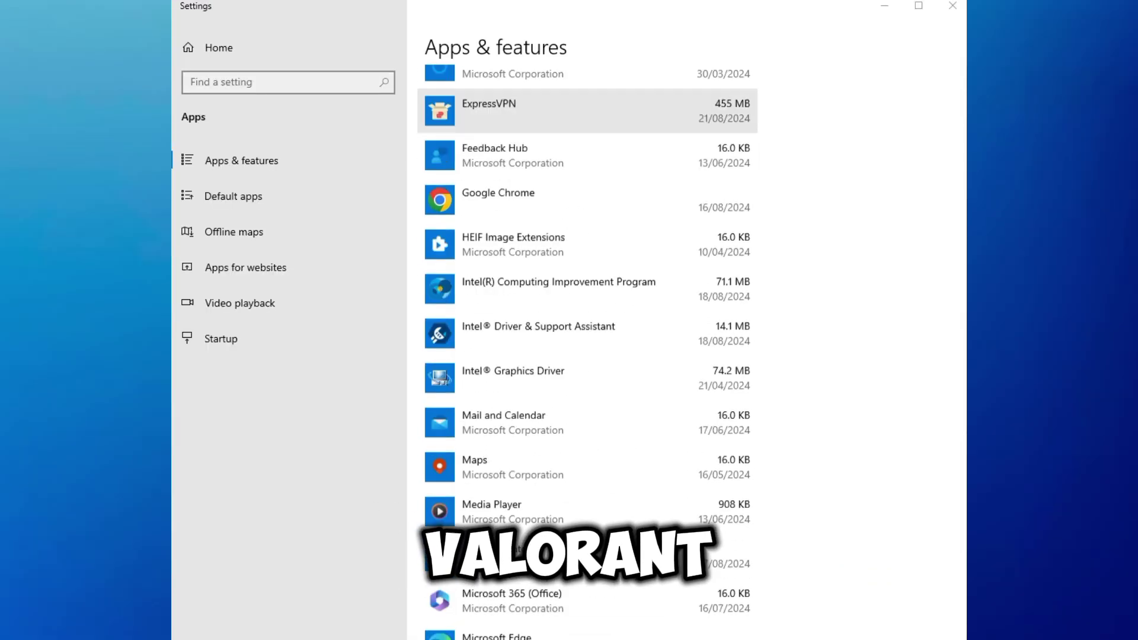
{"action": "scroll", "coordinate": [586, 403], "scroll_direction": "down", "scroll_amount": 20}
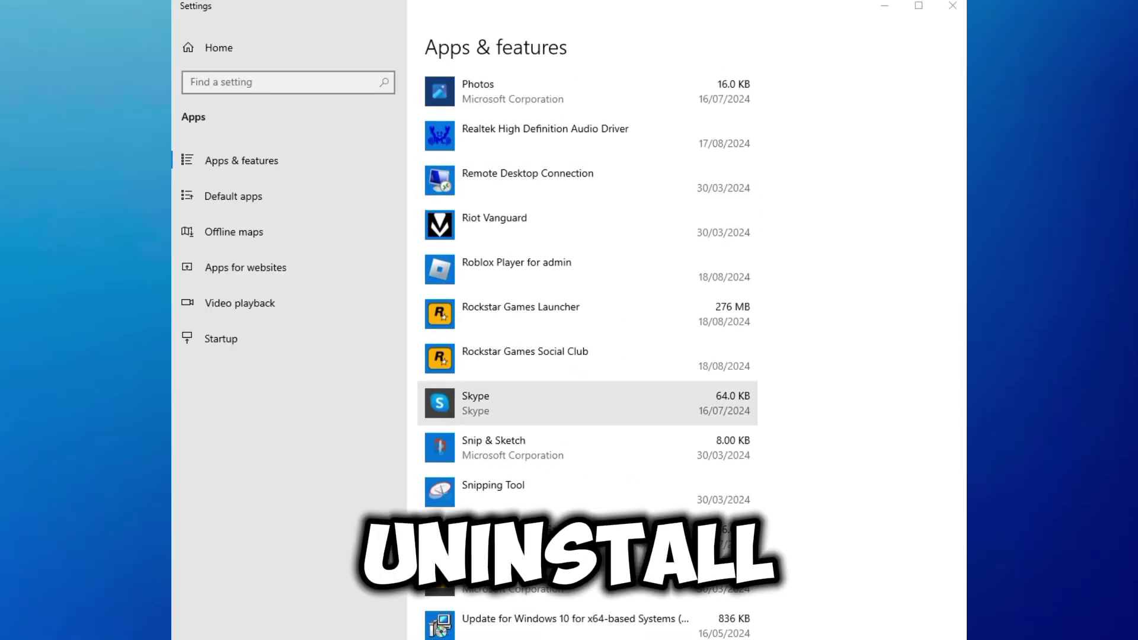
{"action": "scroll", "coordinate": [587, 403], "scroll_direction": "down", "scroll_amount": 4}
{"action": "scroll", "coordinate": [587, 391], "scroll_direction": "down", "scroll_amount": 2}
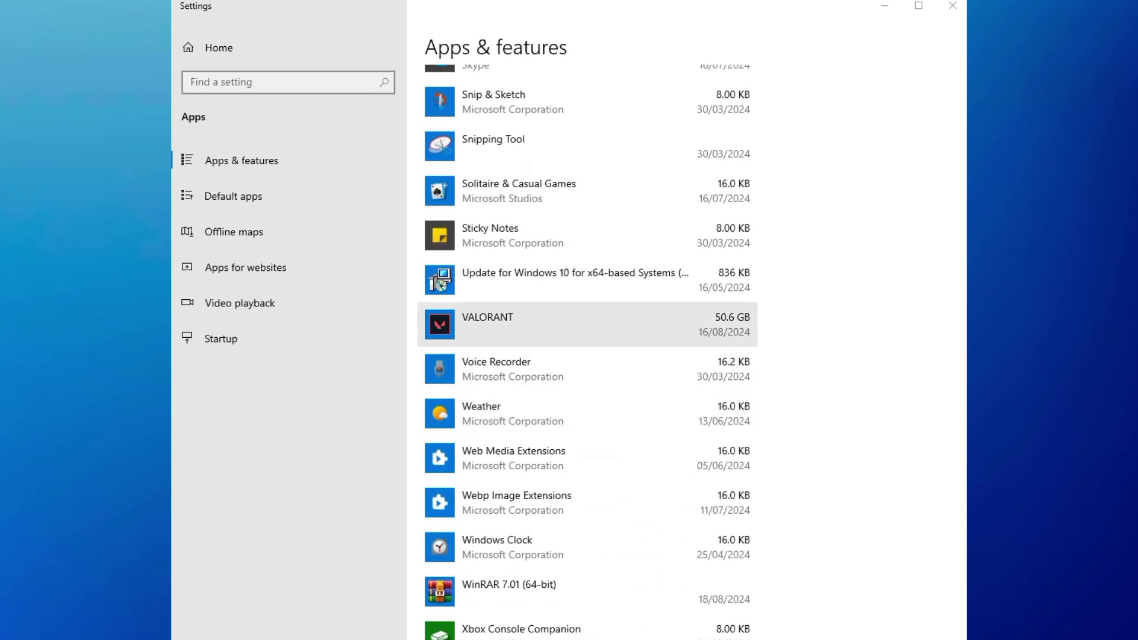
{"action": "left_click", "coordinate": [586, 324]}
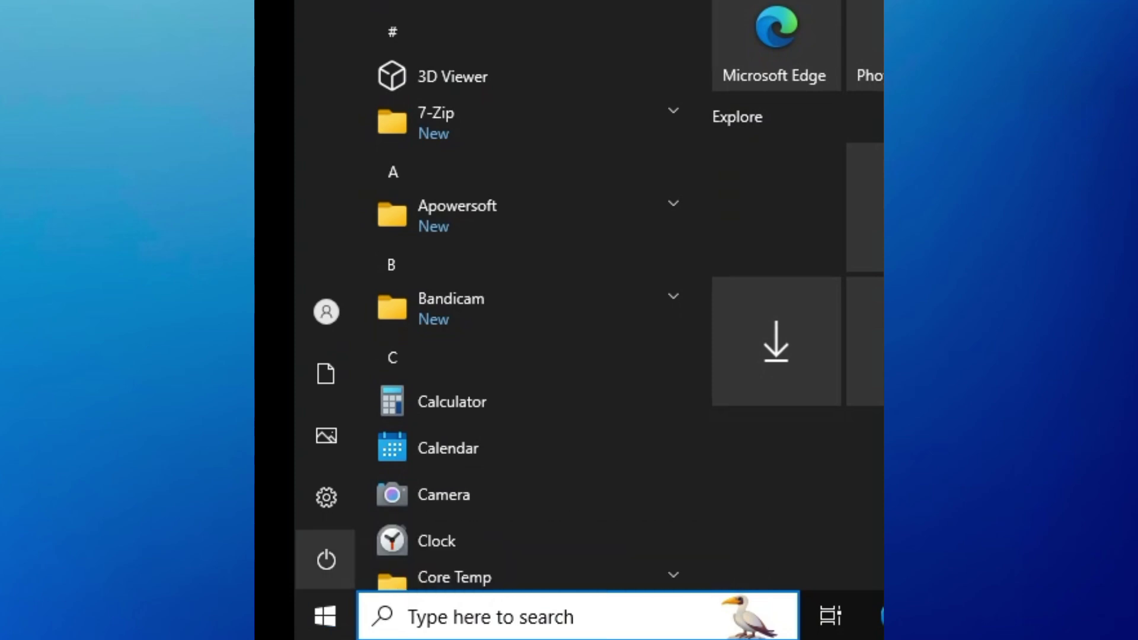
{"action": "left_click", "coordinate": [326, 560]}
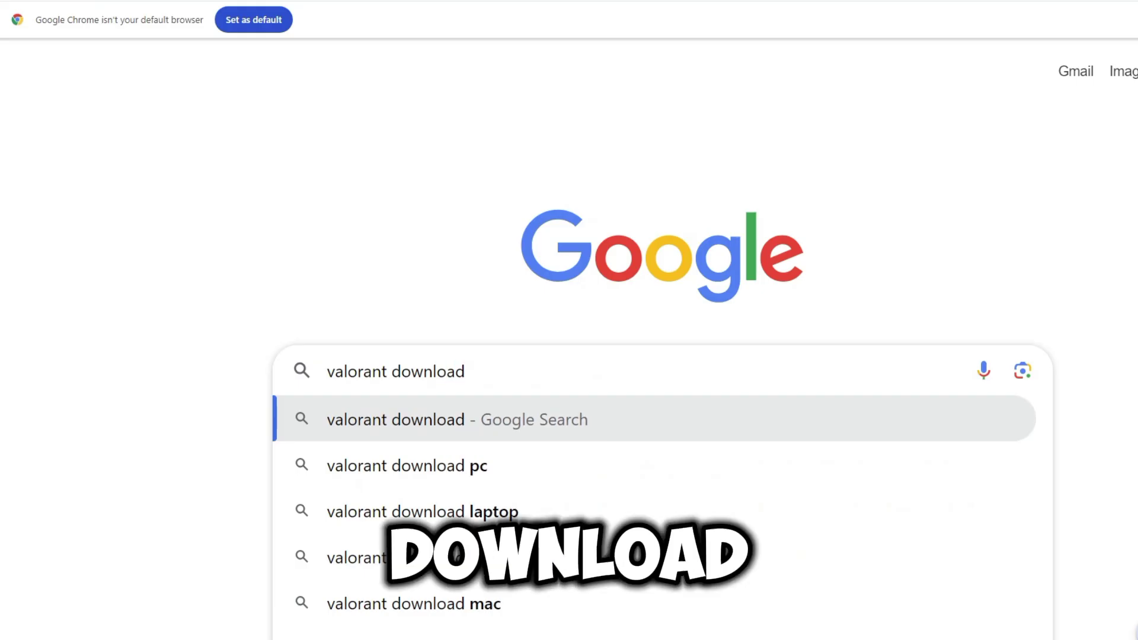
- Search Google for "valorant download" and open the game's official download page on playvalorant.com
{"action": "key", "text": "Return"}
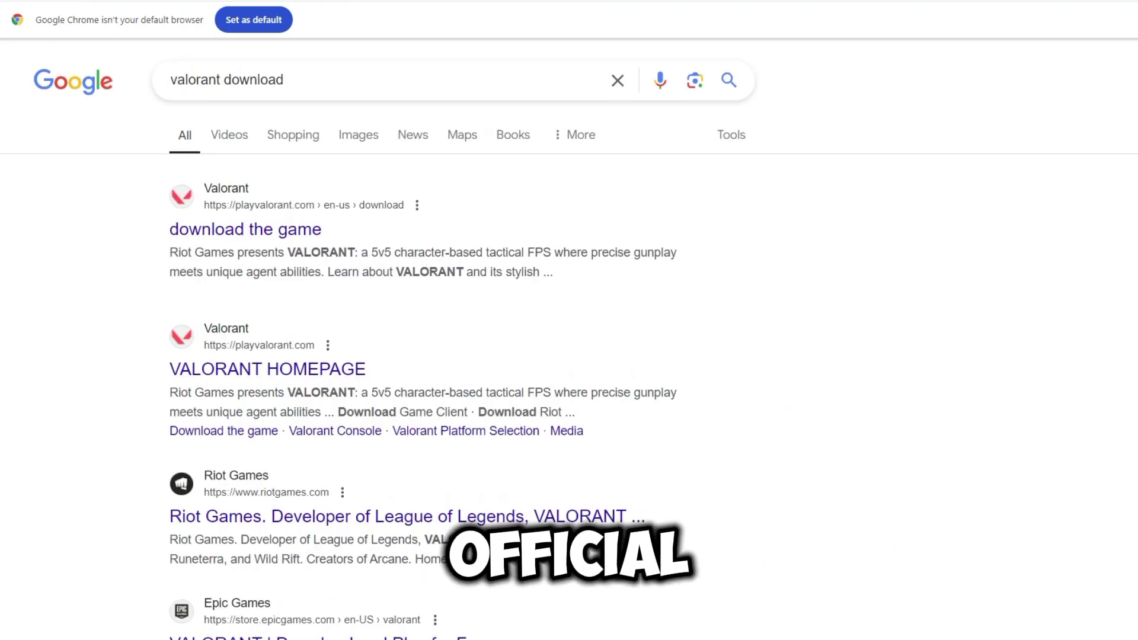
{"action": "left_click", "coordinate": [244, 229]}
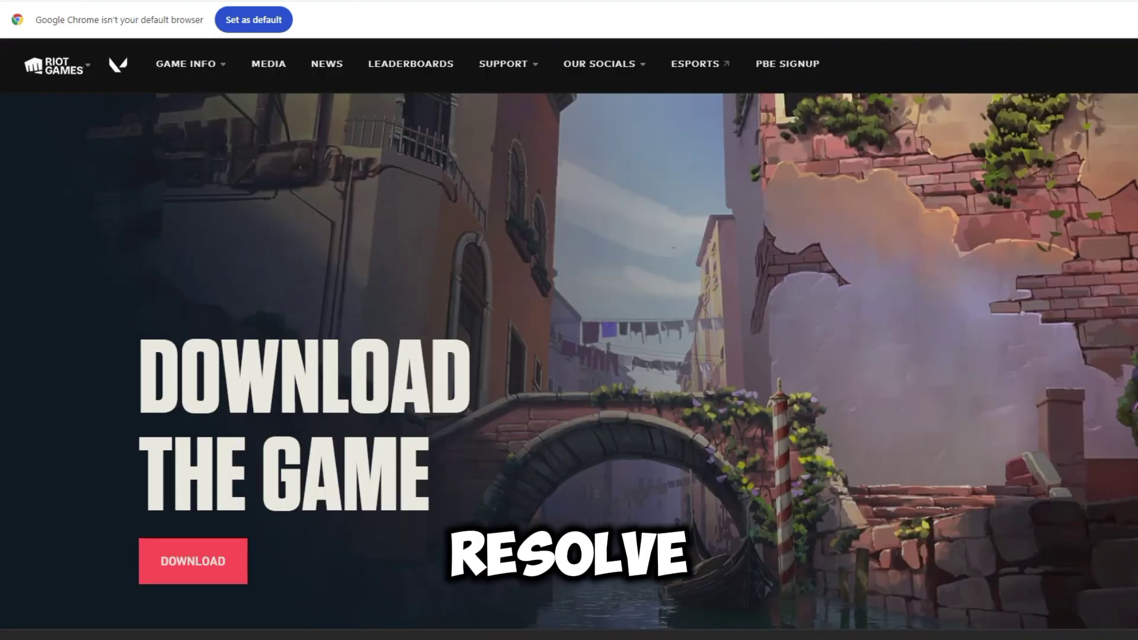
- Start the game download from the official VALORANT page, and look over the Submit a request form on VALORANT Support
{"action": "scroll", "coordinate": [192, 328], "scroll_direction": "down", "scroll_amount": 4}
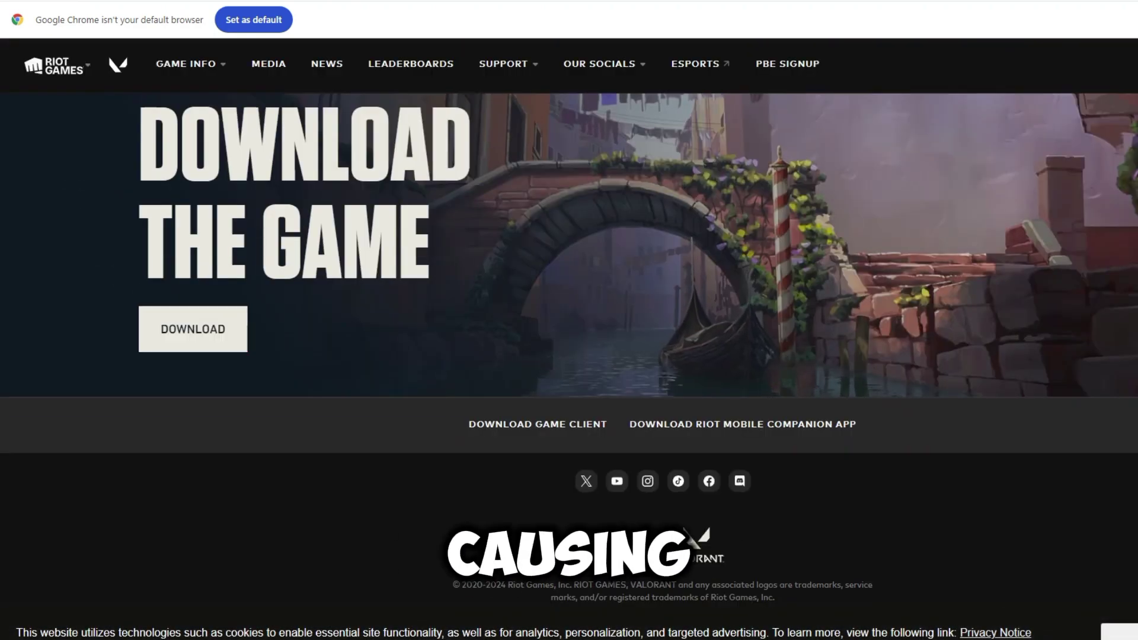
{"action": "left_click", "coordinate": [193, 329]}
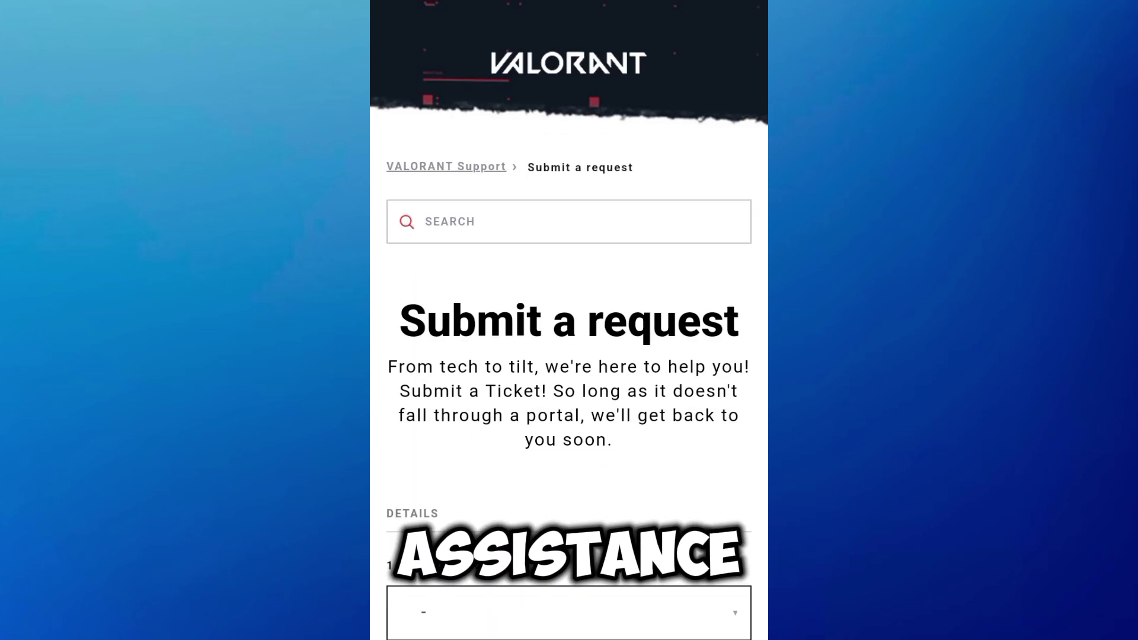
{"action": "scroll", "coordinate": [569, 320], "scroll_direction": "down", "scroll_amount": 4}
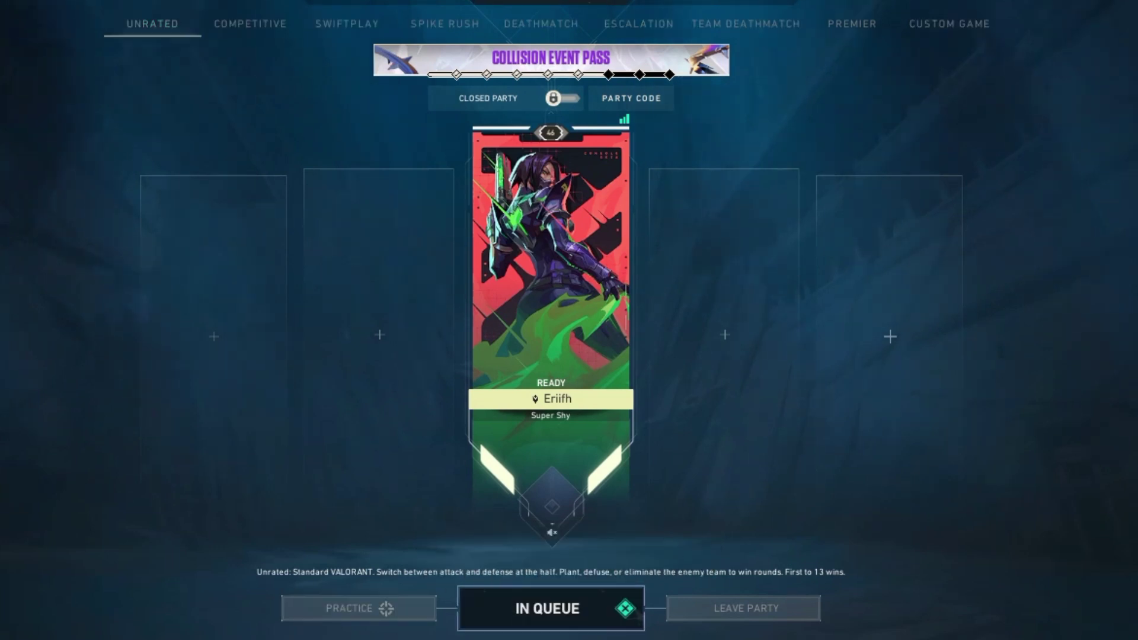
{"action": "key", "text": "x"}
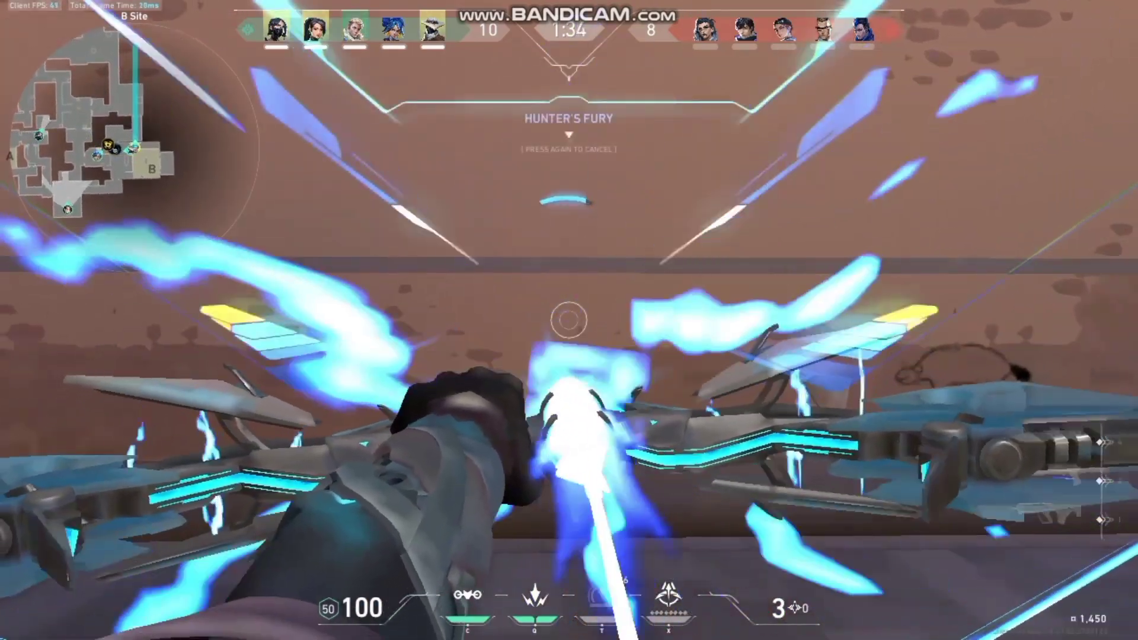
{"action": "left_click", "coordinate": [569, 320]}
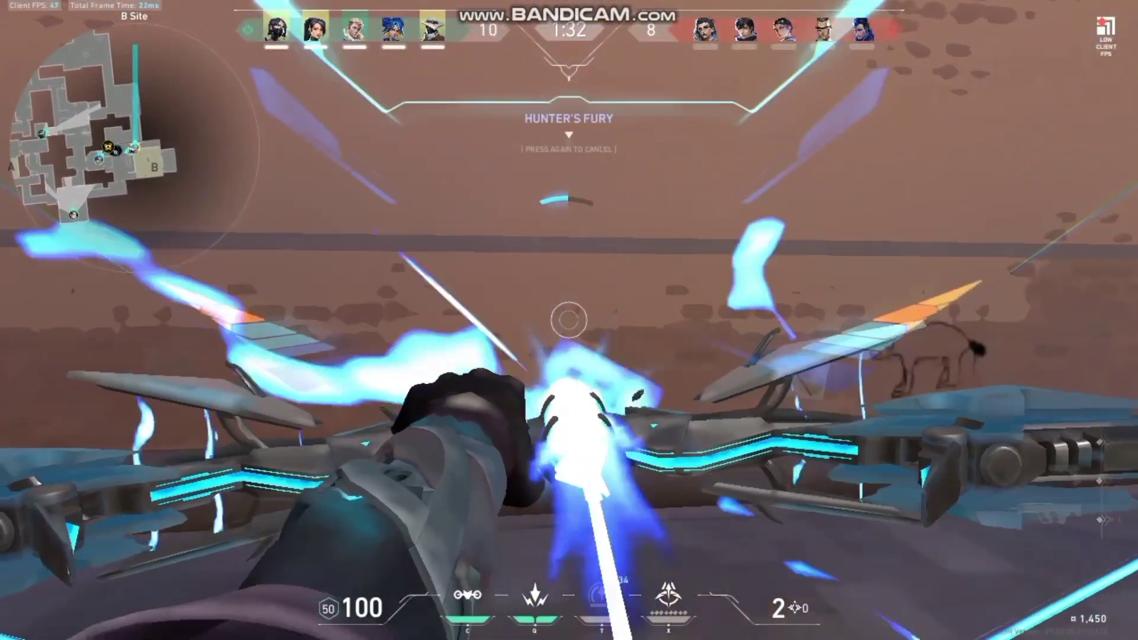
{"action": "left_click", "coordinate": [569, 320]}
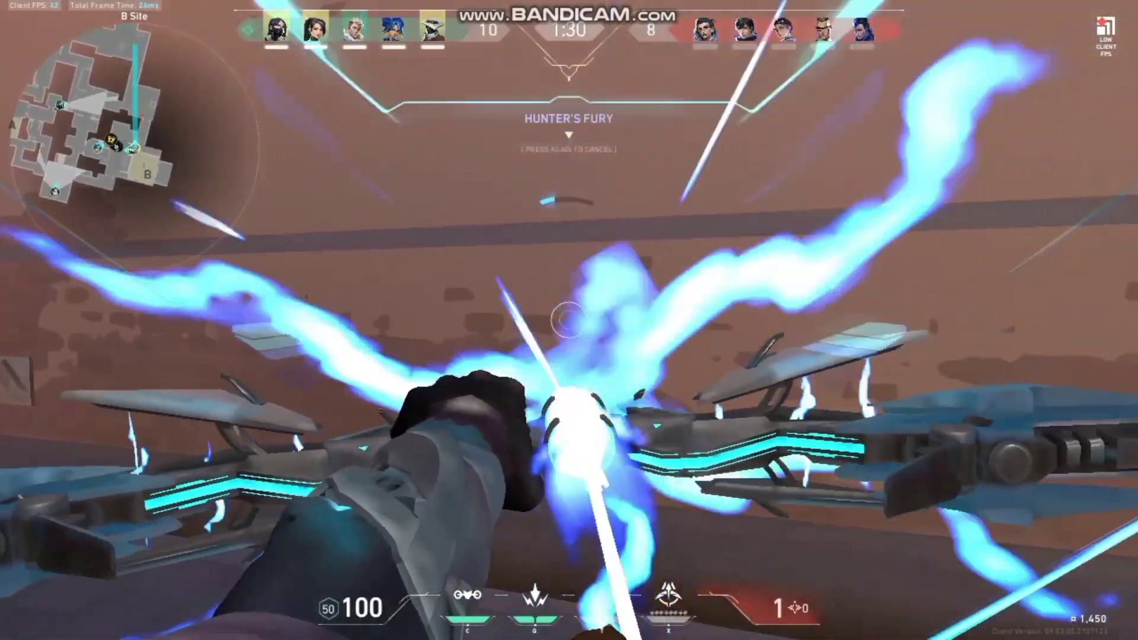
{"action": "left_click", "coordinate": [569, 320]}
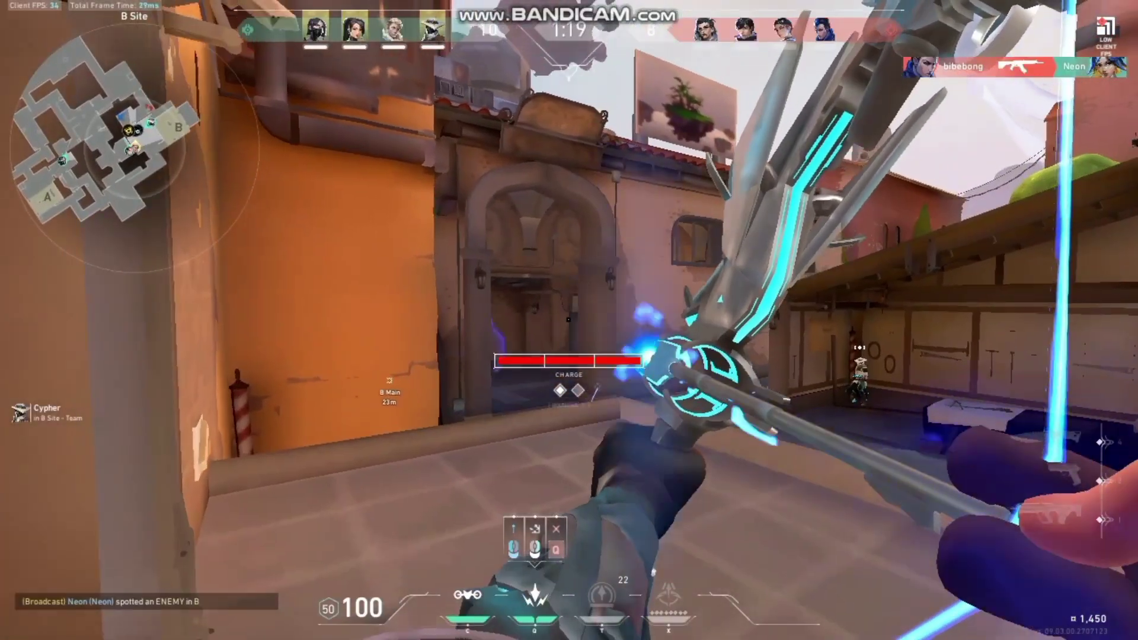
{"action": "left_click", "coordinate": [568, 319]}
{"action": "key", "text": "a"}
{"action": "key", "text": "q"}
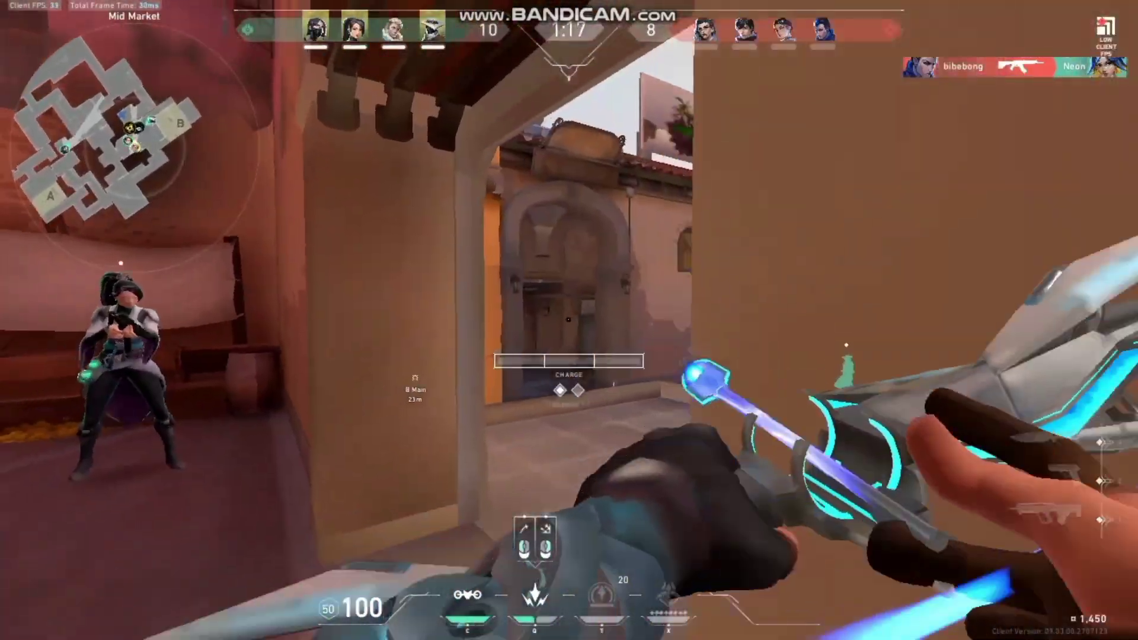
{"action": "key", "text": "d"}
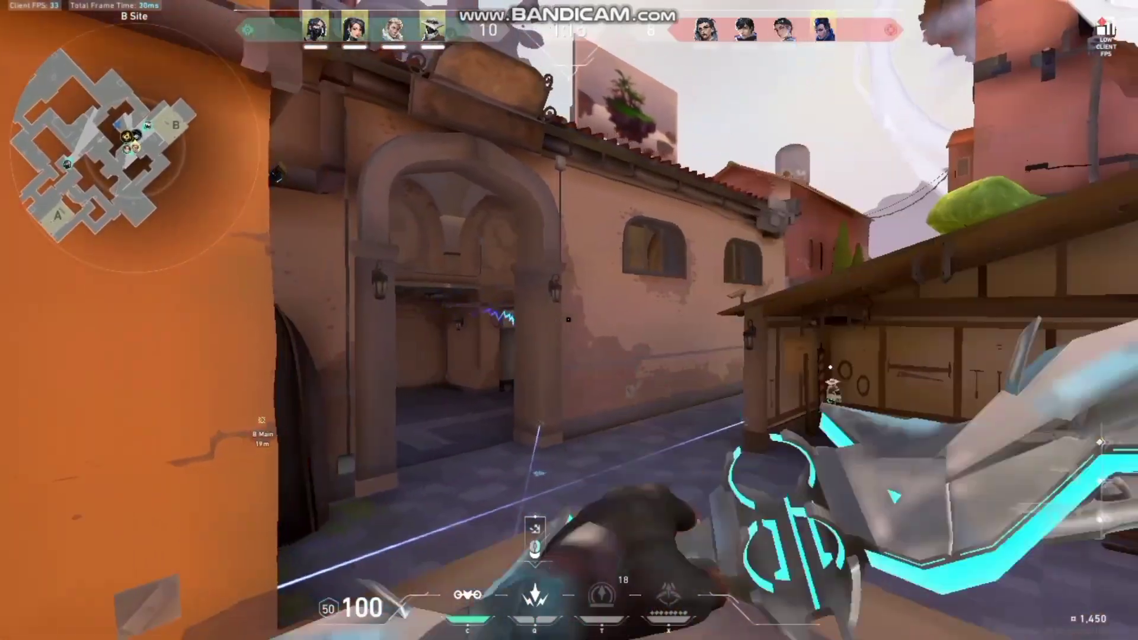
{"action": "key", "text": "a"}
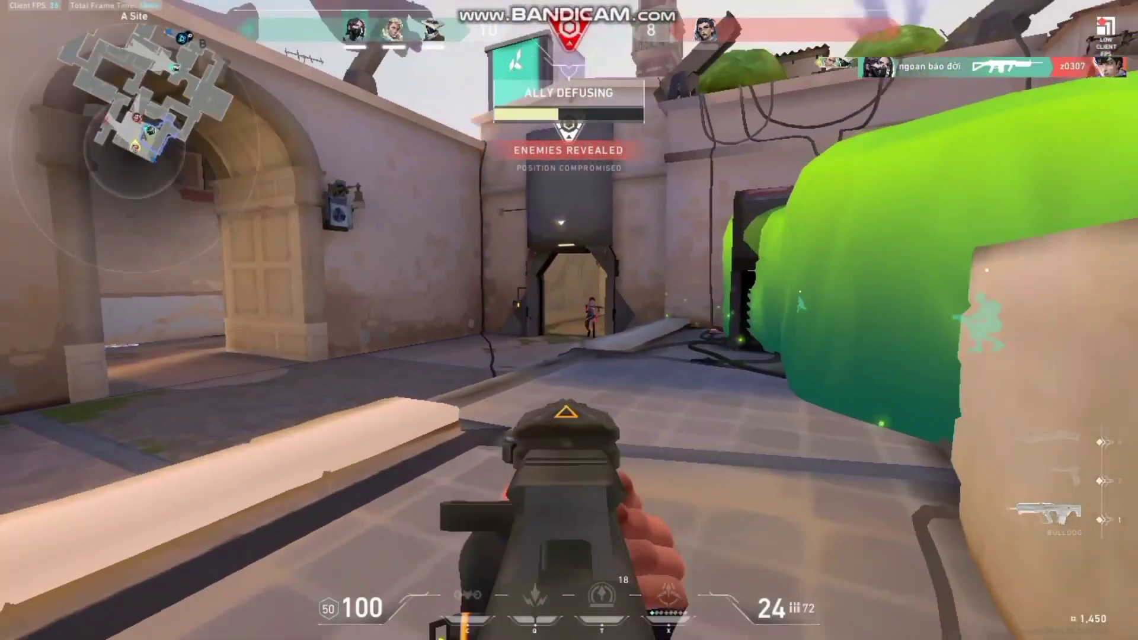
{"action": "left_click", "coordinate": [569, 320]}
{"action": "key", "text": "c"}
{"action": "key", "text": "3"}
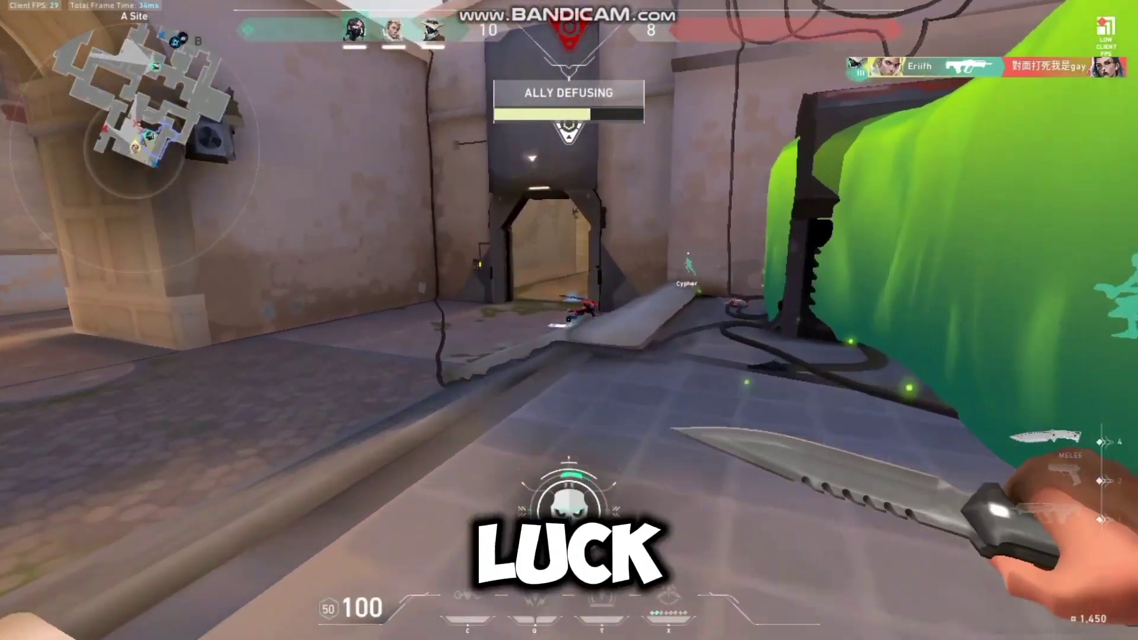